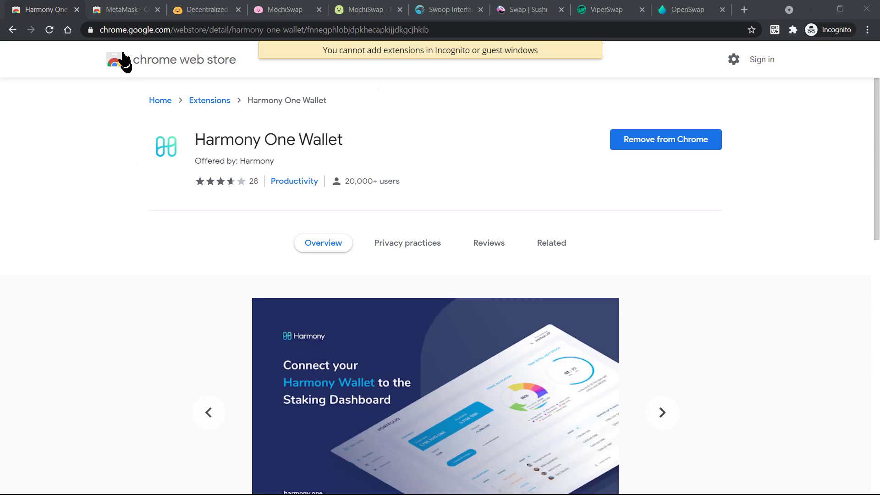
left_click(132, 16)
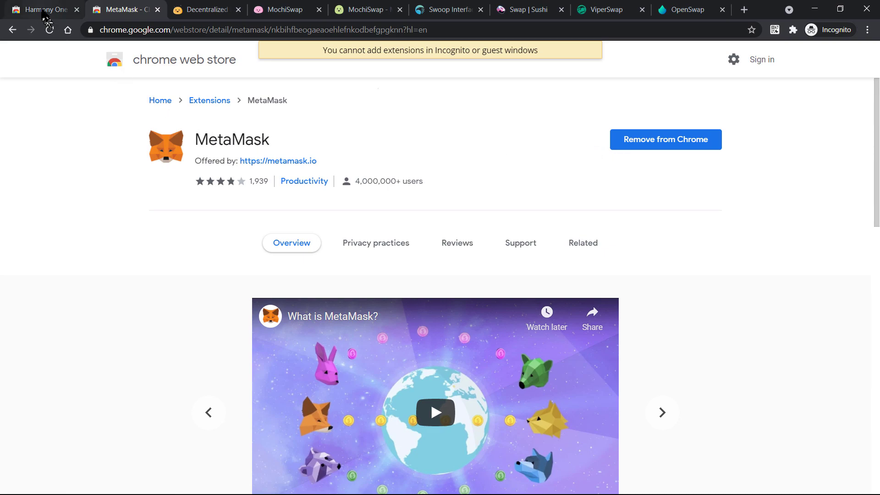
left_click(46, 11)
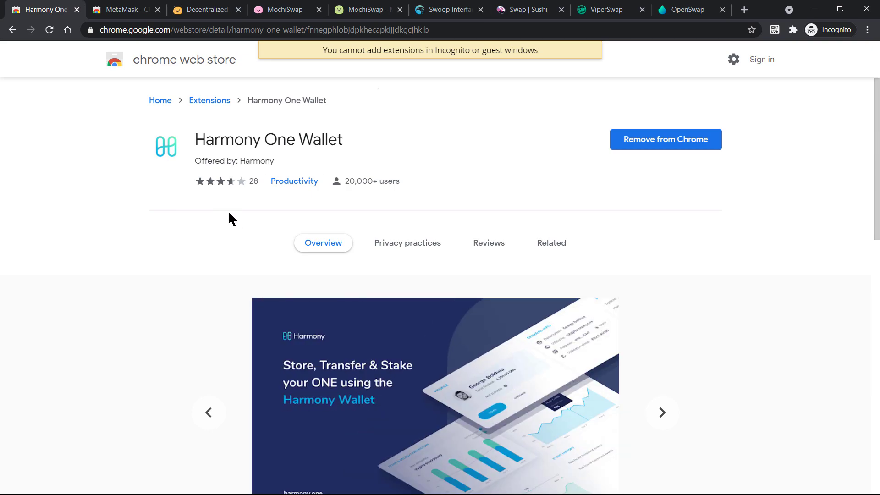
Browse the MochiSwap, Swoop, SushiSwap, ViperSwap and OpenSwap tabs, ending on the last tab
left_click(189, 10)
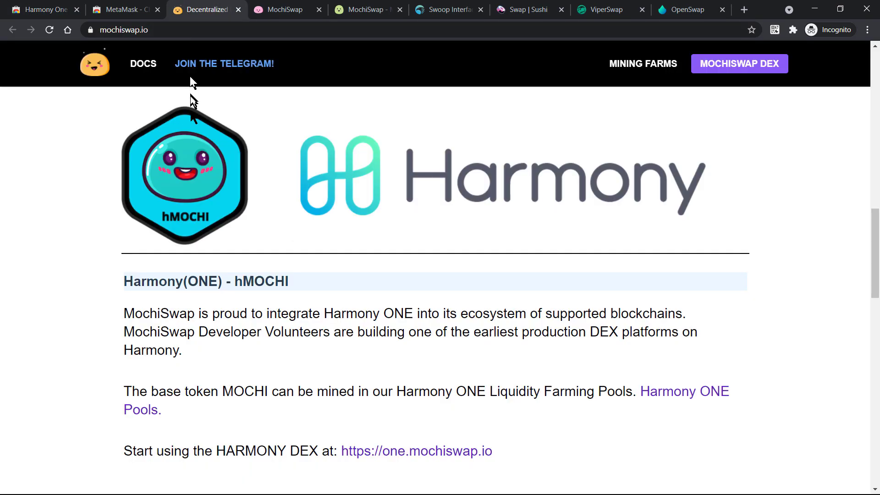
left_click(275, 11)
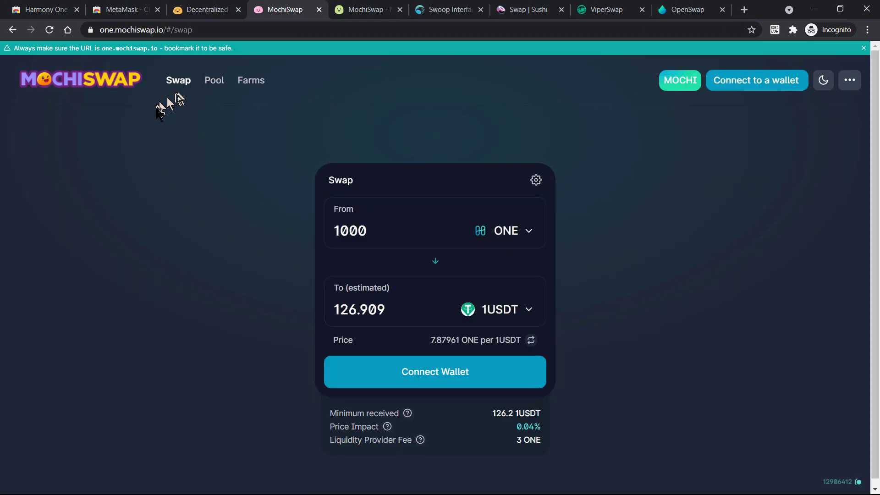
left_click(443, 10)
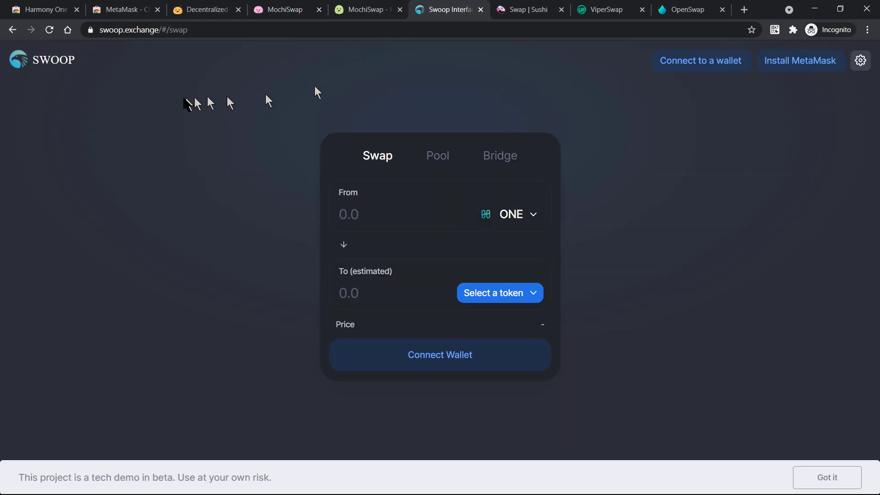
left_click(523, 10)
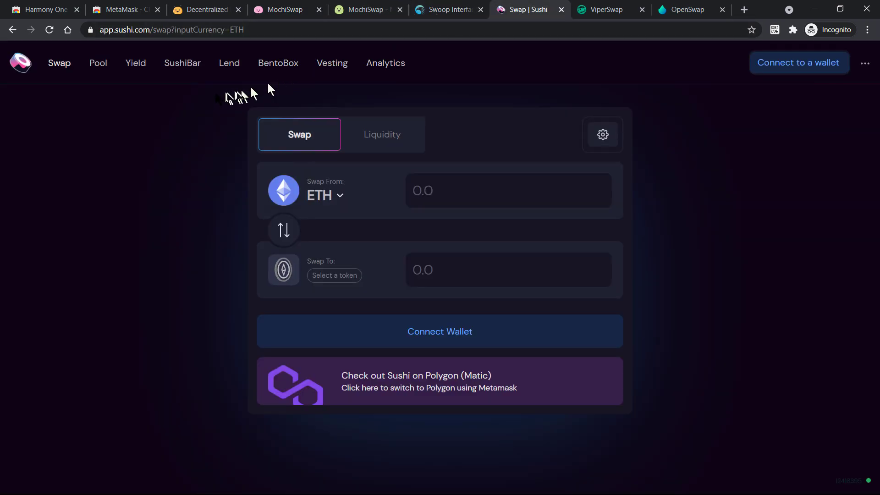
left_click(598, 9)
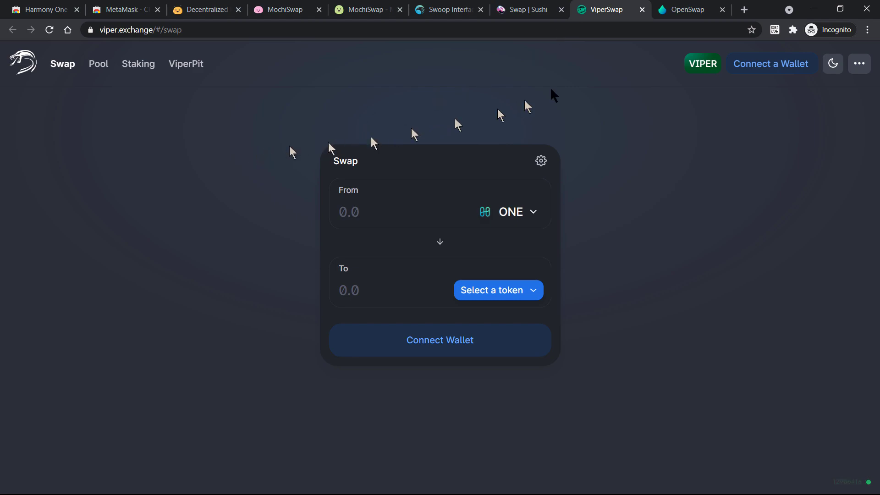
left_click(675, 17)
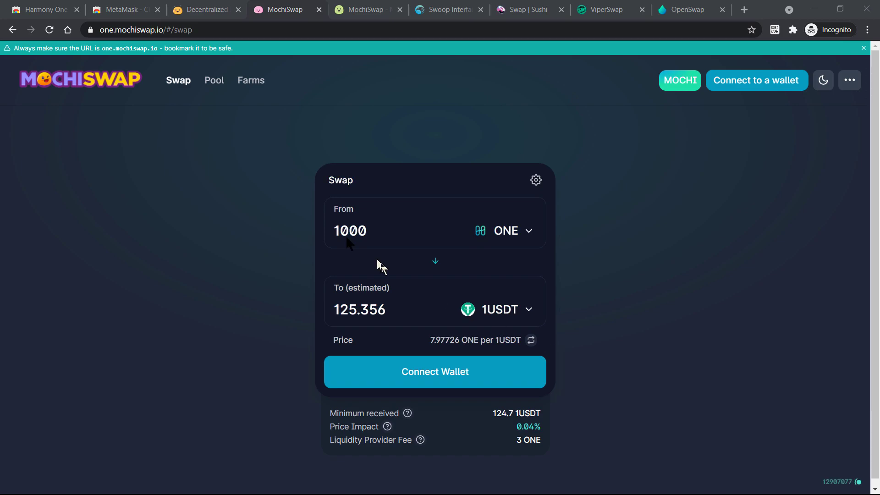
left_click(365, 9)
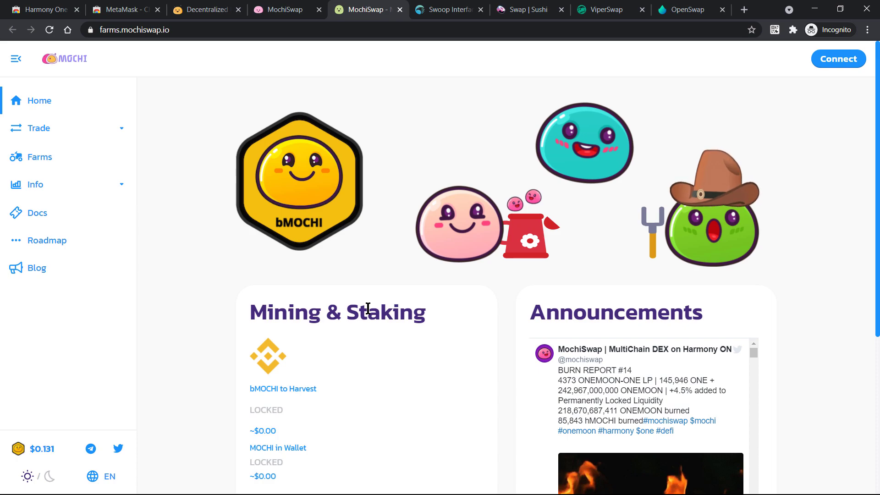
key("ctrl+9")
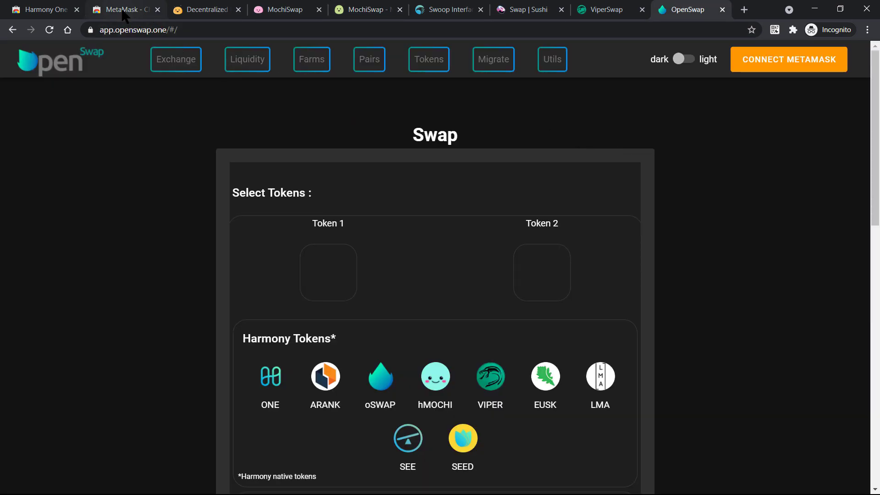
Revisit the MetaMask and Harmony One Wallet store pages, then minimise the incognito window
left_click(123, 10)
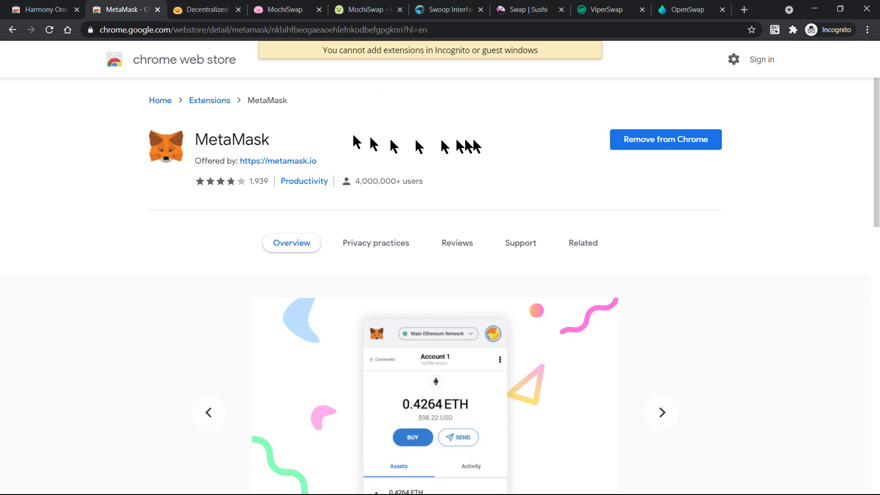
key("ctrl+1")
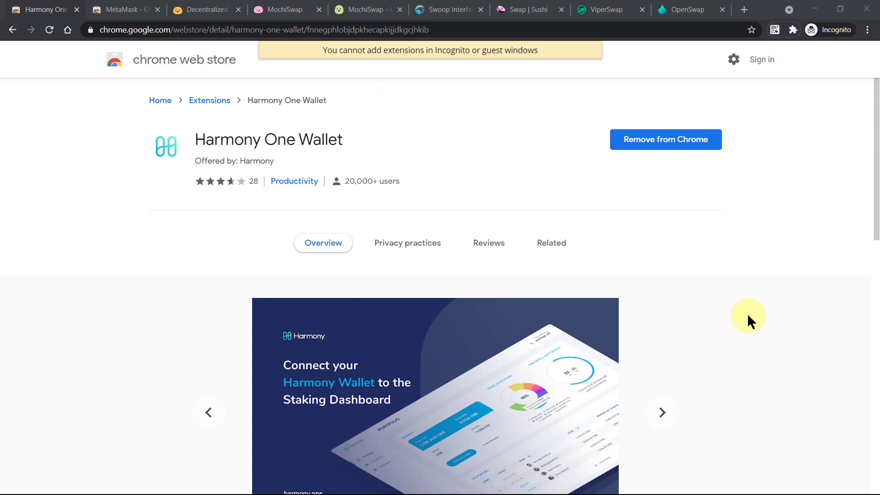
left_click(815, 9)
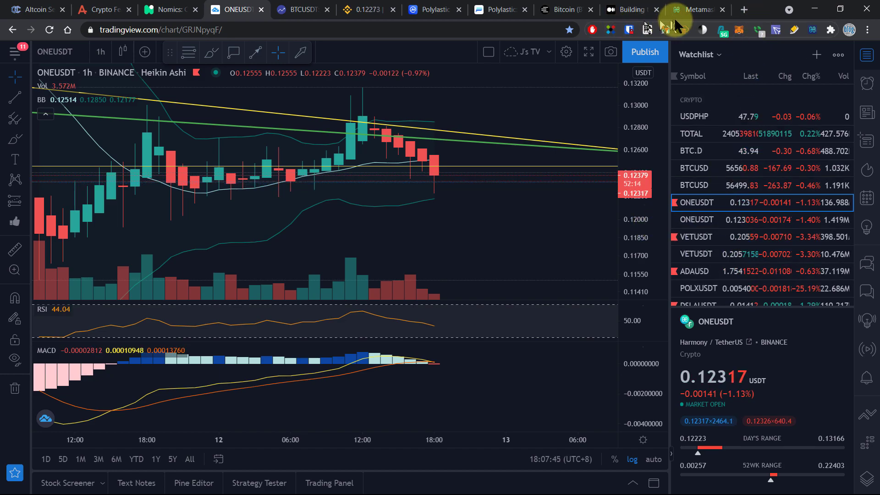
Open the MetaMask popup and expand its Ethereum Mainnet network dropdown
left_click(738, 31)
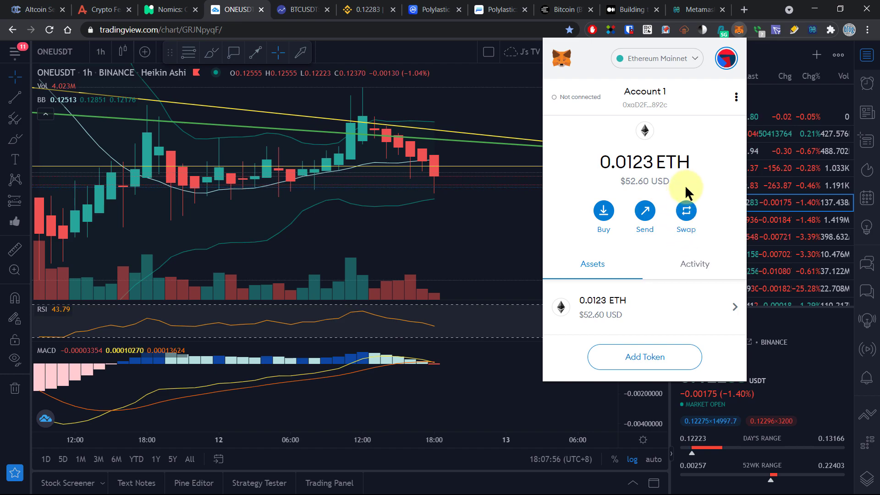
left_click(657, 58)
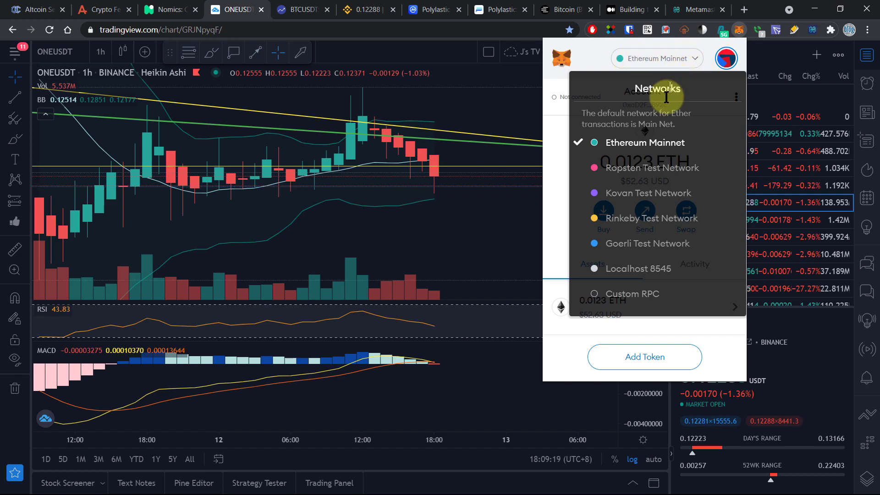
left_click(635, 294)
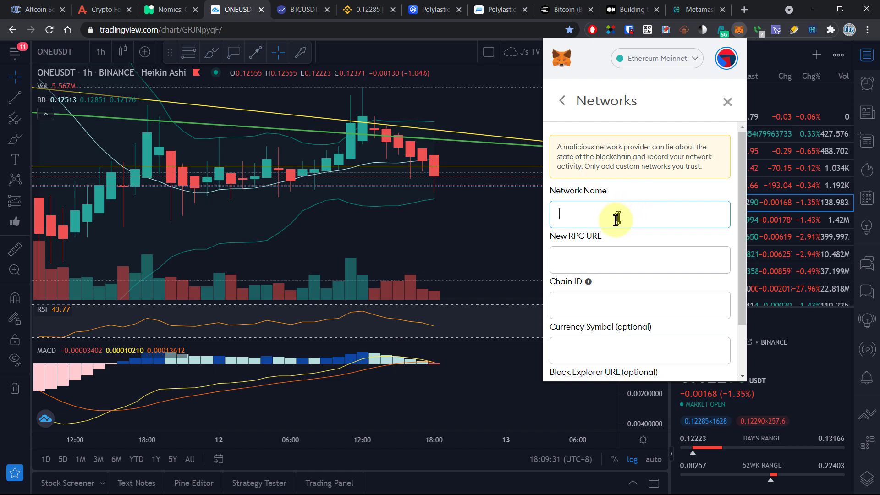
type("ar")
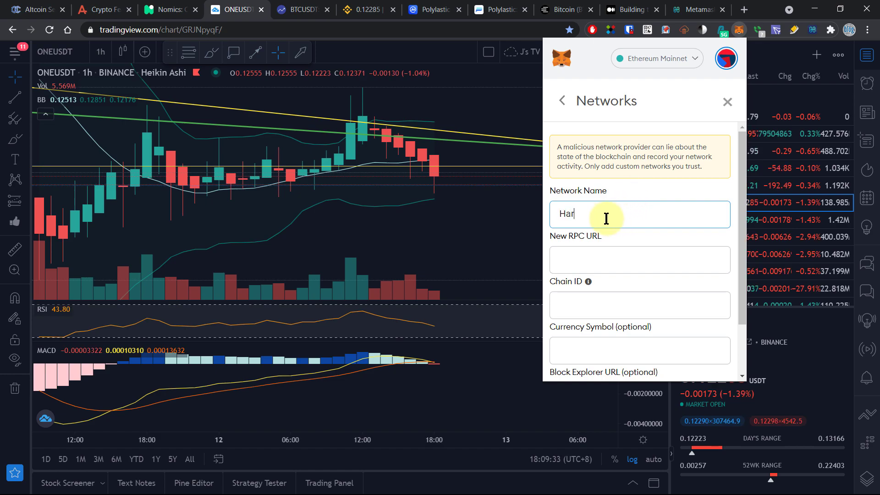
type("mony M")
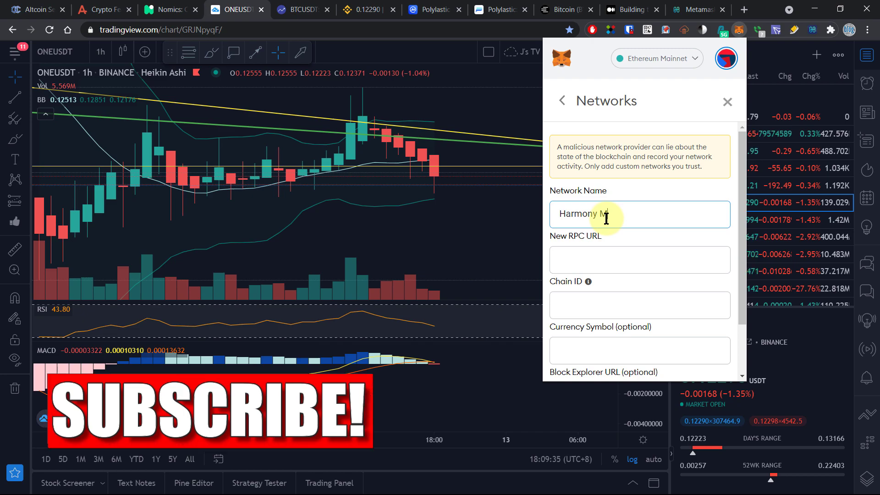
type("ainnet")
left_click(587, 257)
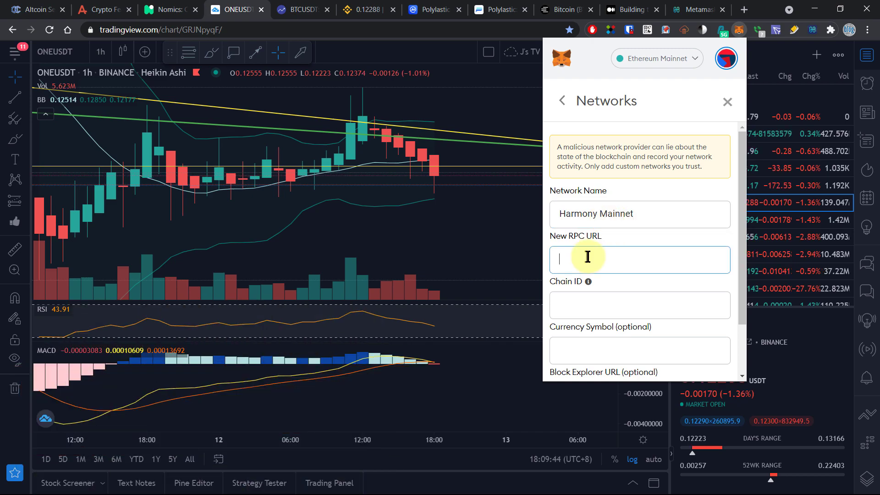
type("https://api.harmony.one")
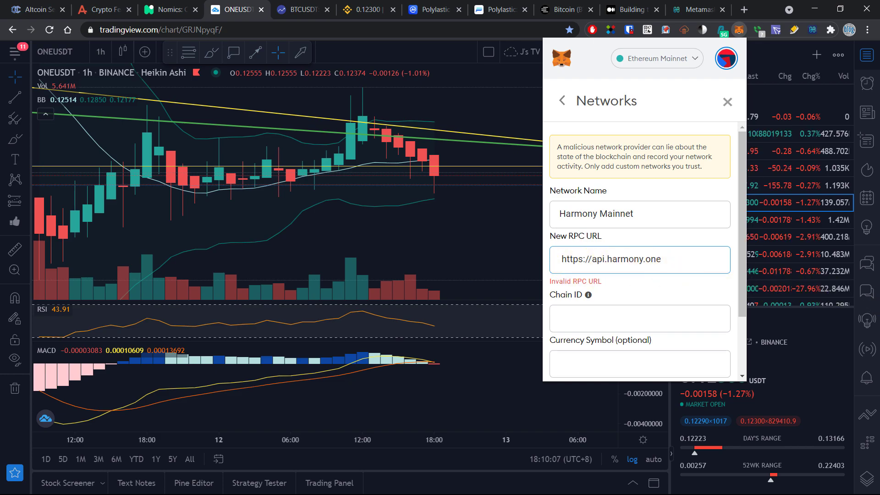
left_click(605, 318)
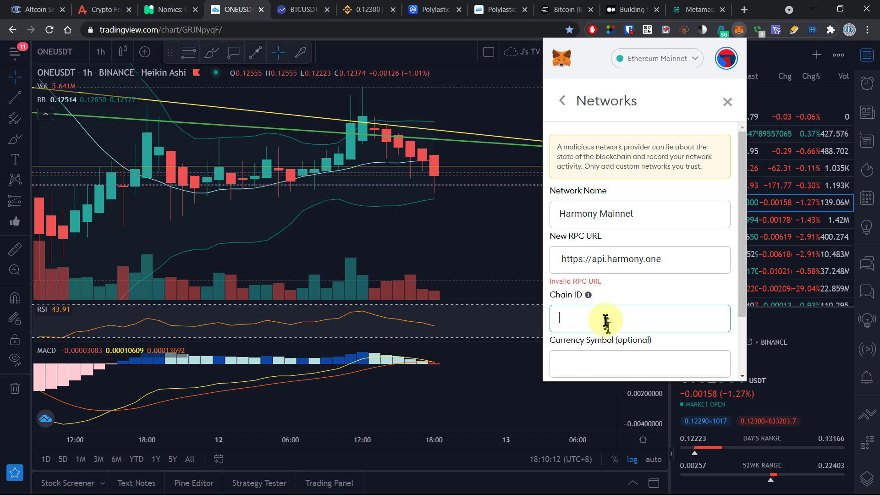
type("1666600000")
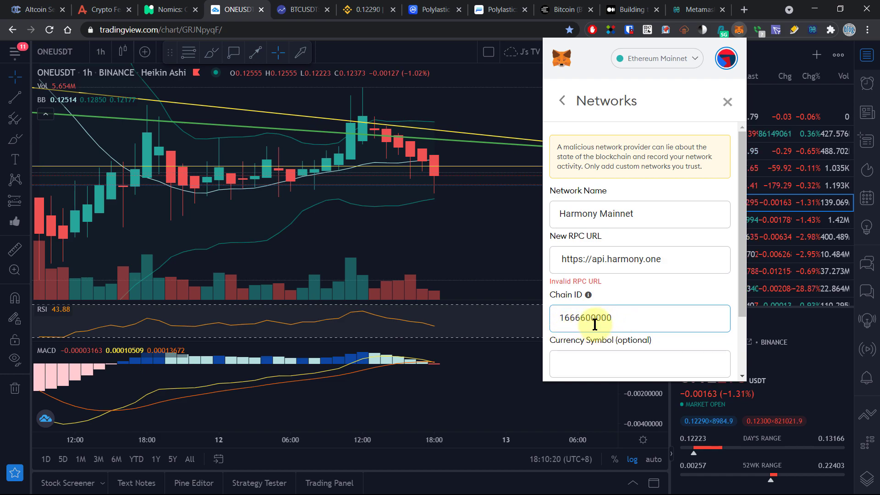
left_click_drag(601, 319, 612, 318)
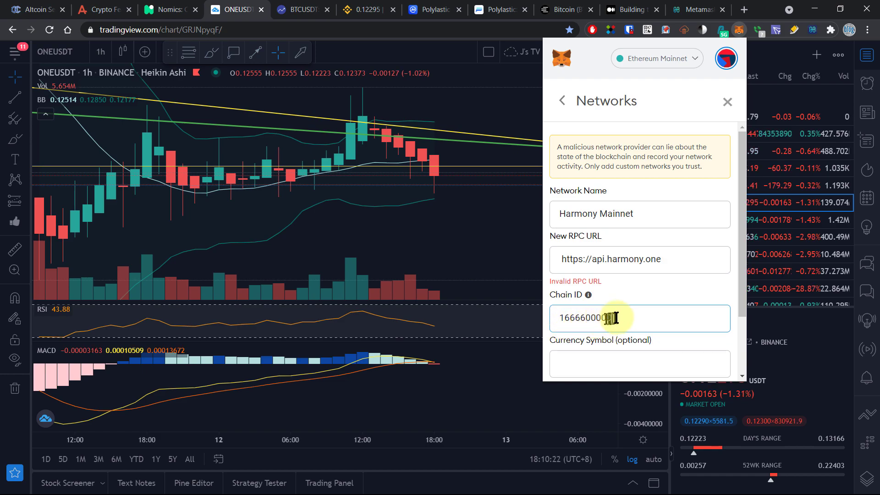
left_click(586, 359)
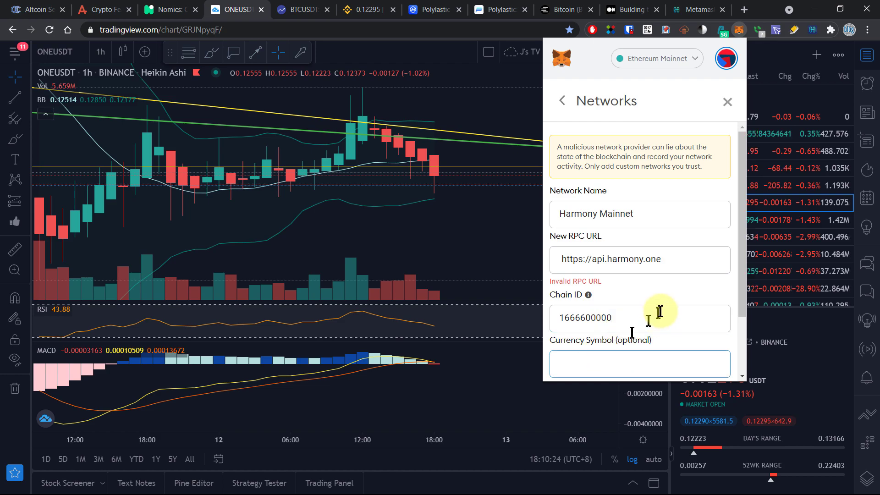
scroll(661, 309, "down", 2)
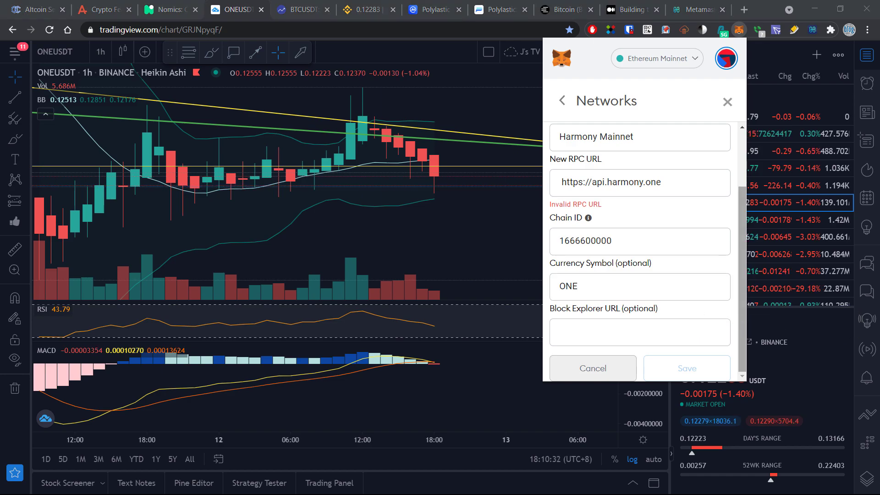
left_click(580, 337)
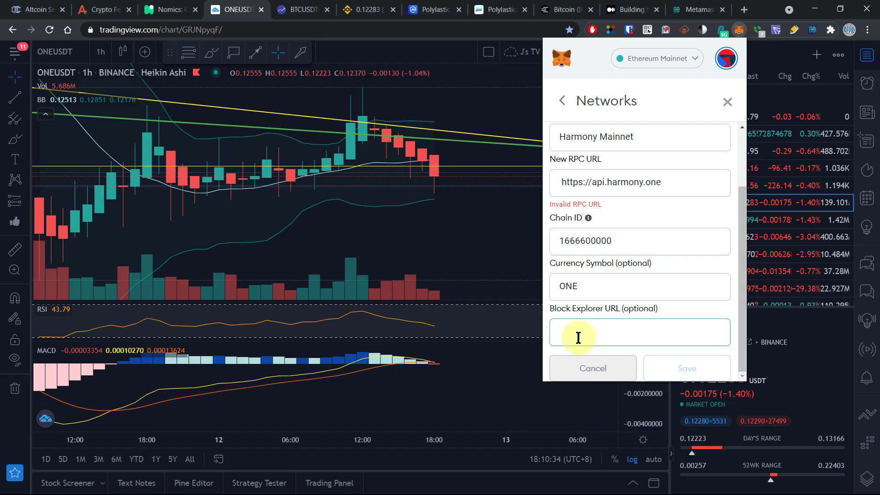
type("https://explorer.harmony.one/#/")
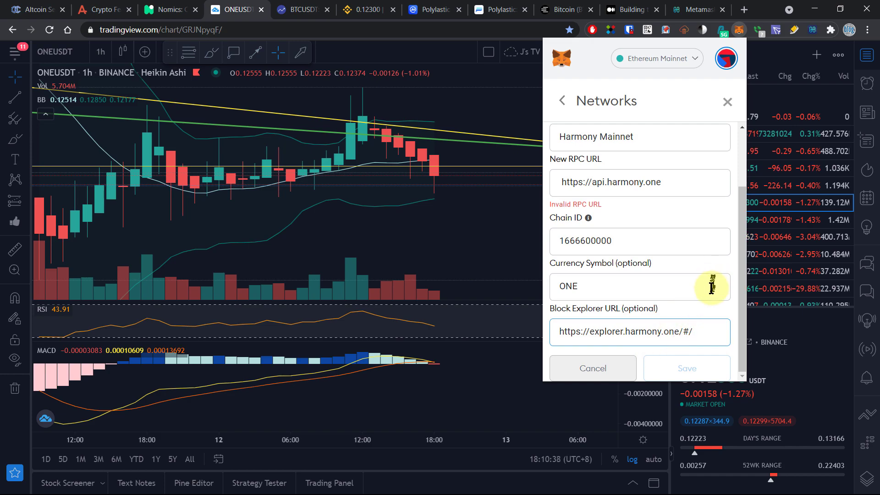
Save the Harmony Mainnet network, then back out of MetaMask settings and close them
left_click(662, 221)
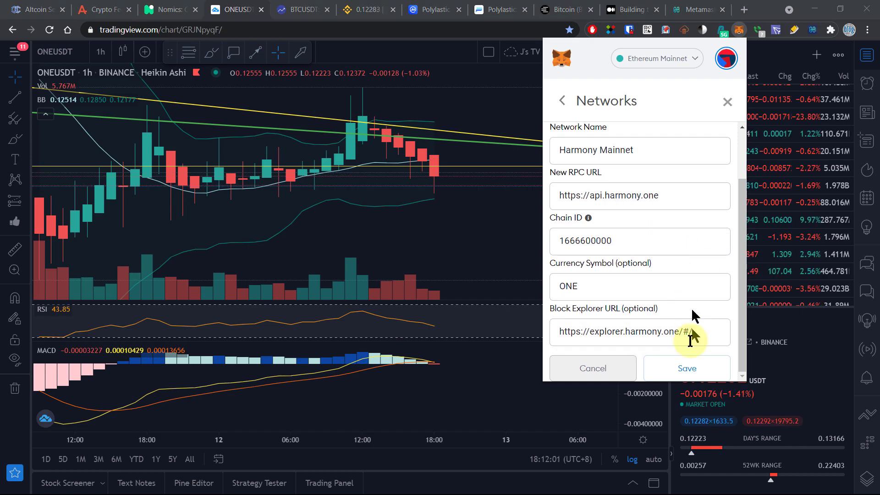
left_click(676, 379)
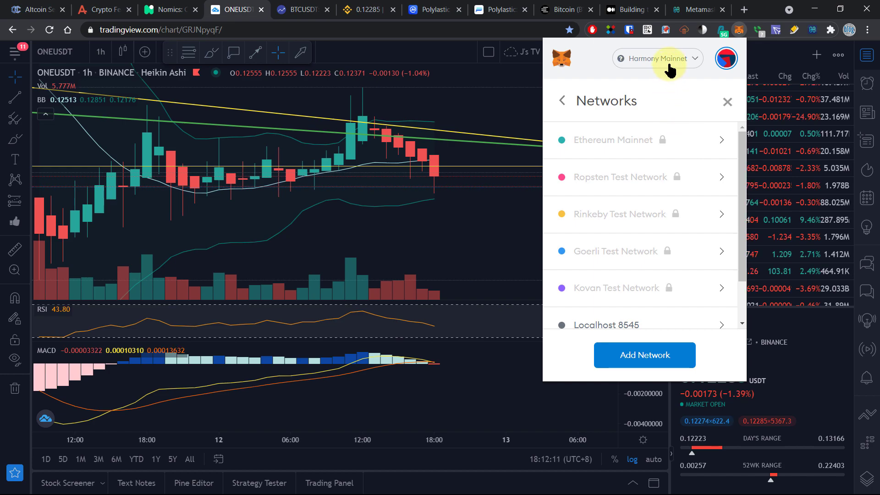
left_click(565, 102)
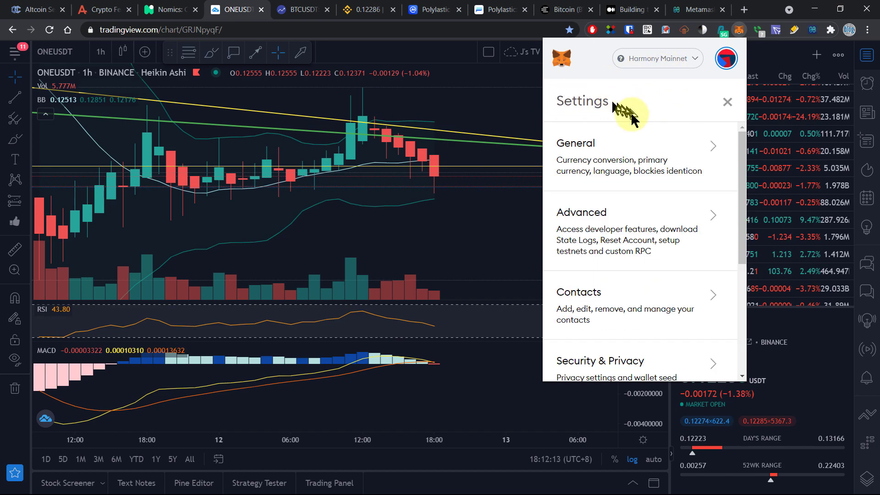
left_click(740, 30)
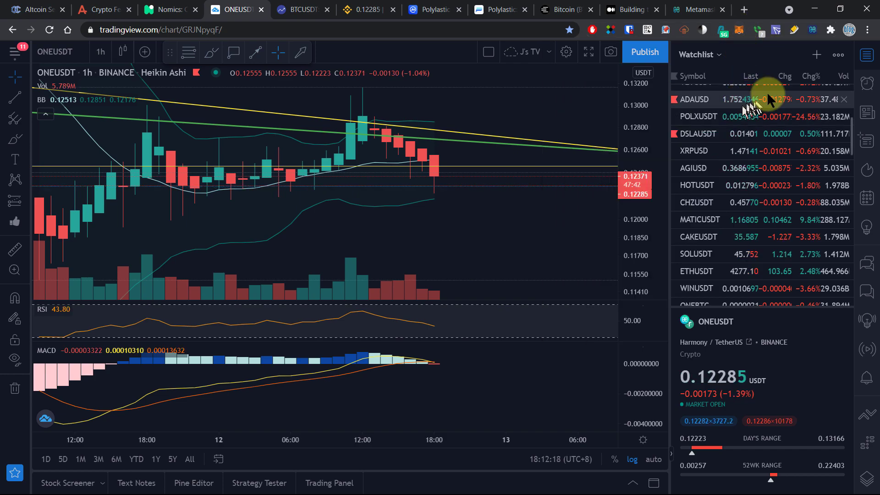
Open the Harmony One Wallet and its account menu to reach Export Private Key
left_click(814, 30)
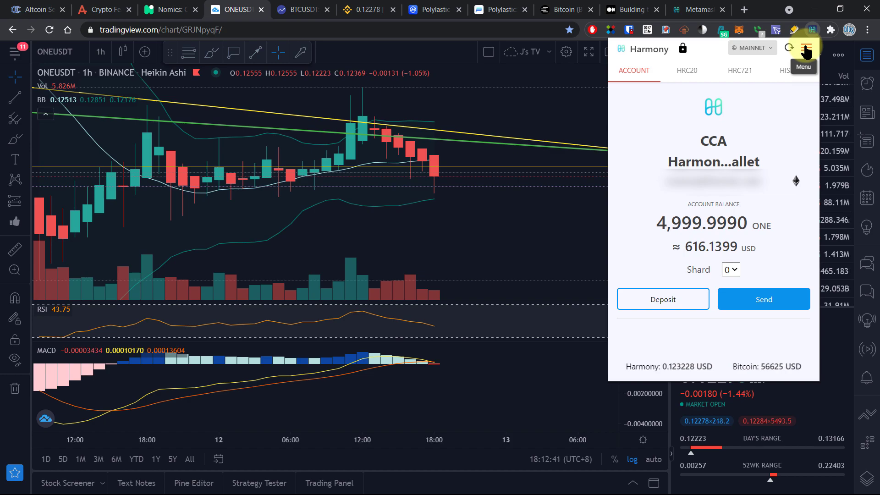
left_click(806, 51)
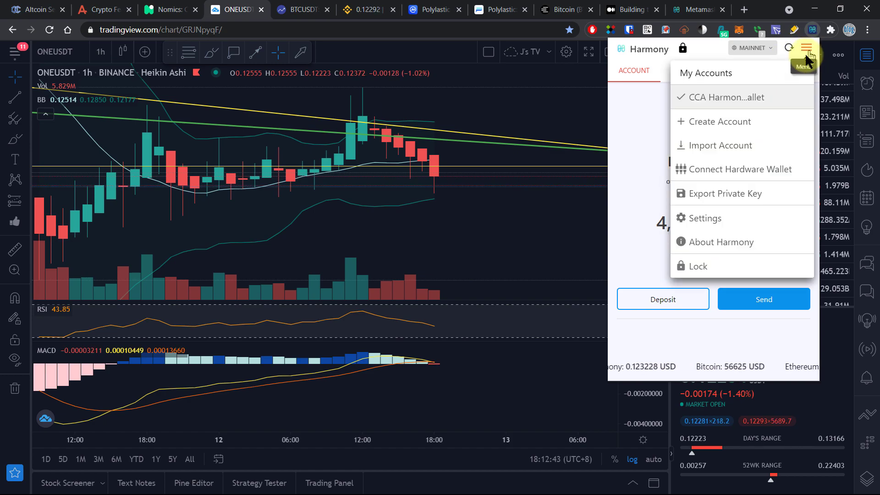
Enter the wallet password, reveal and copy the account's private key, then finish with Done
left_click(746, 199)
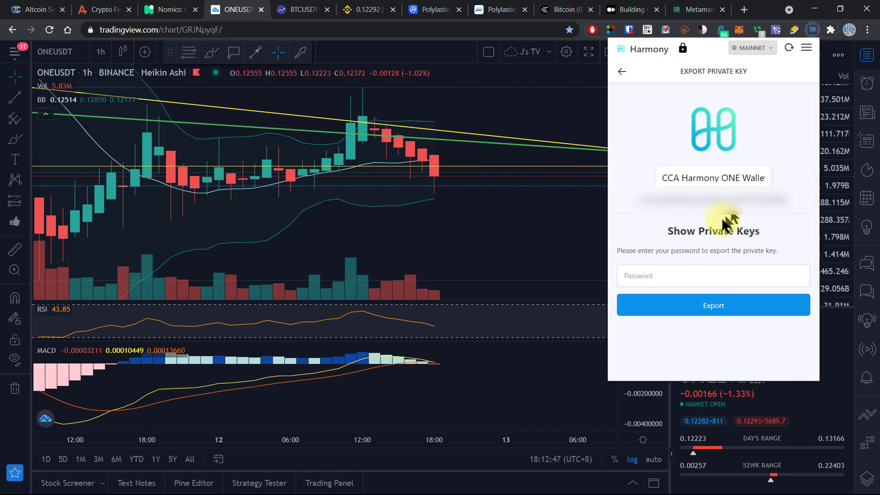
left_click(680, 275)
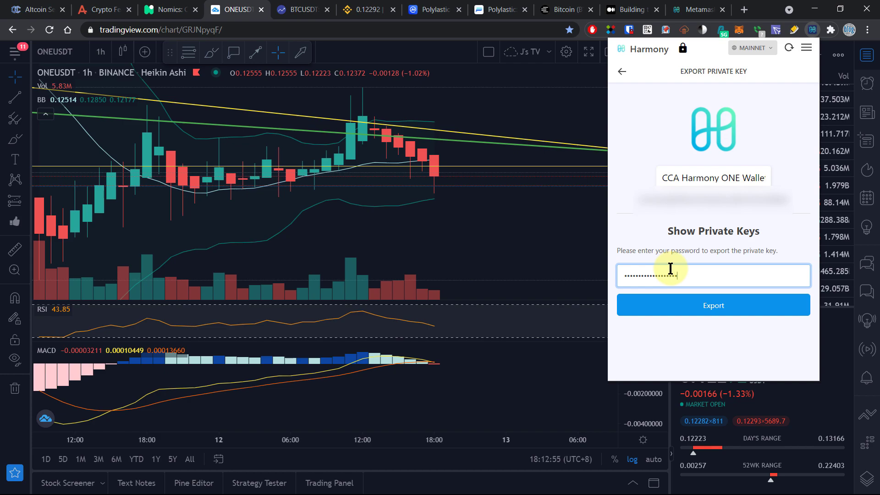
left_click(640, 308)
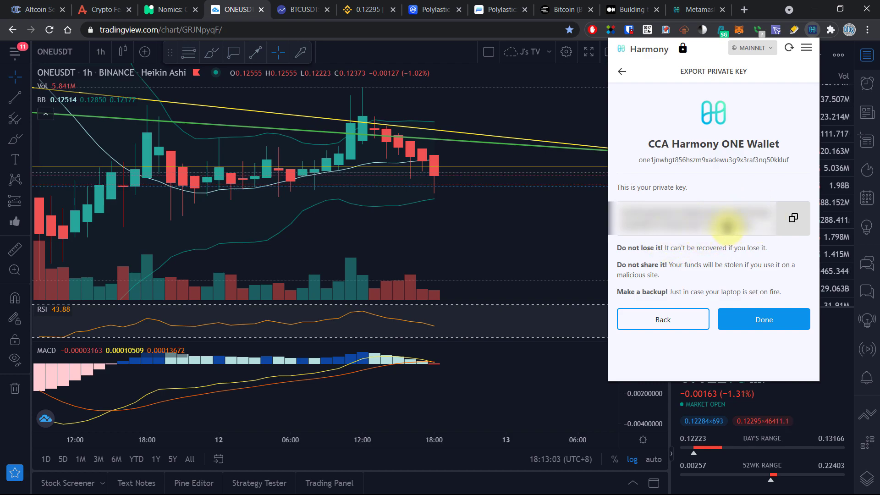
left_click(795, 219)
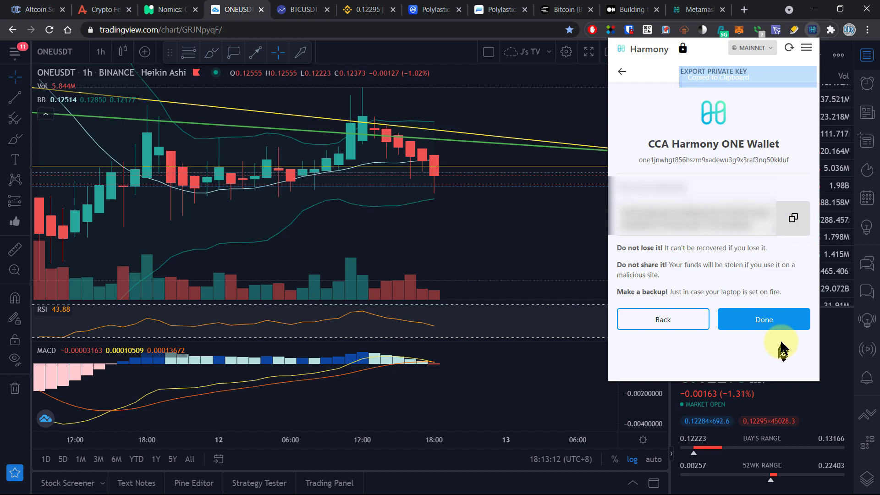
left_click(769, 323)
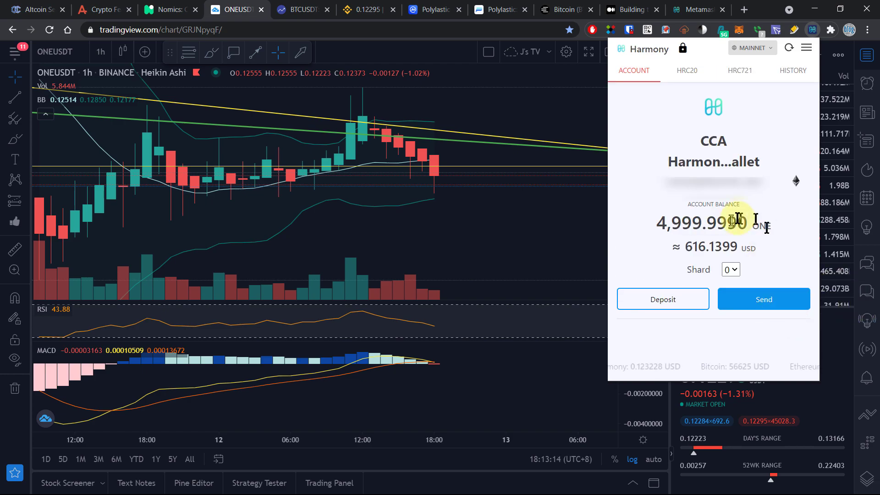
Close the Harmony wallet and import the copied private key into MetaMask as Account 3
left_click(823, 41)
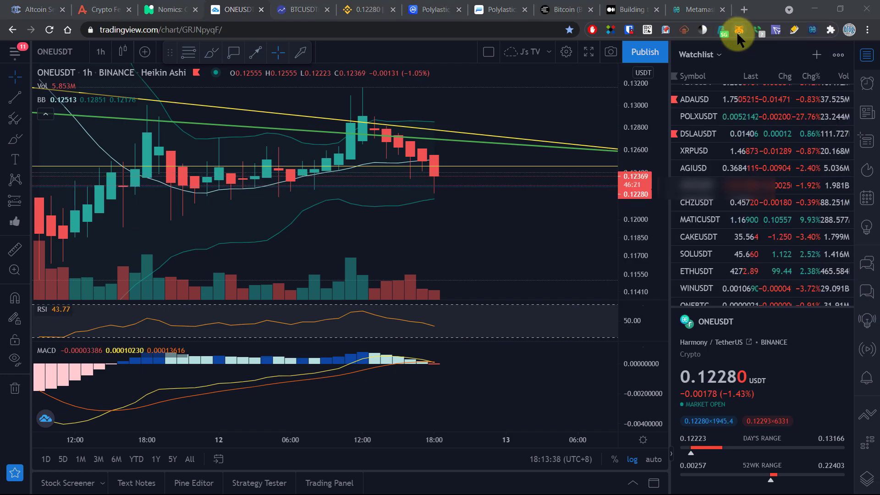
left_click(740, 31)
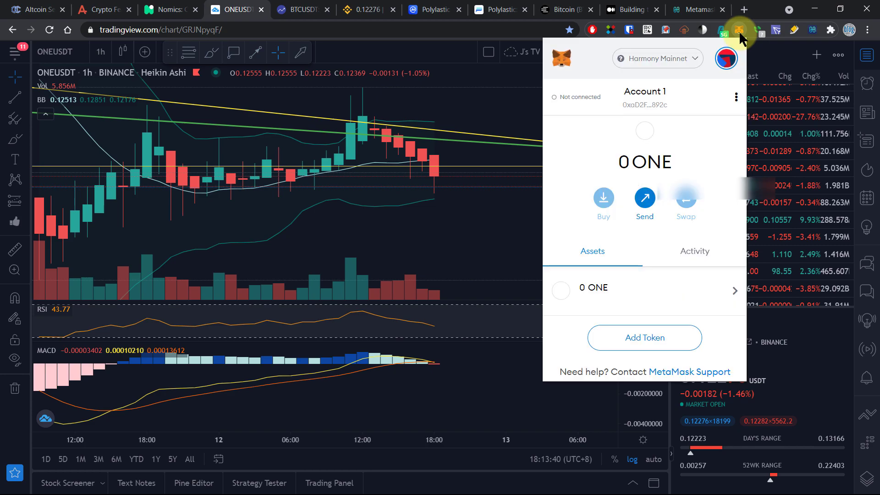
left_click(725, 60)
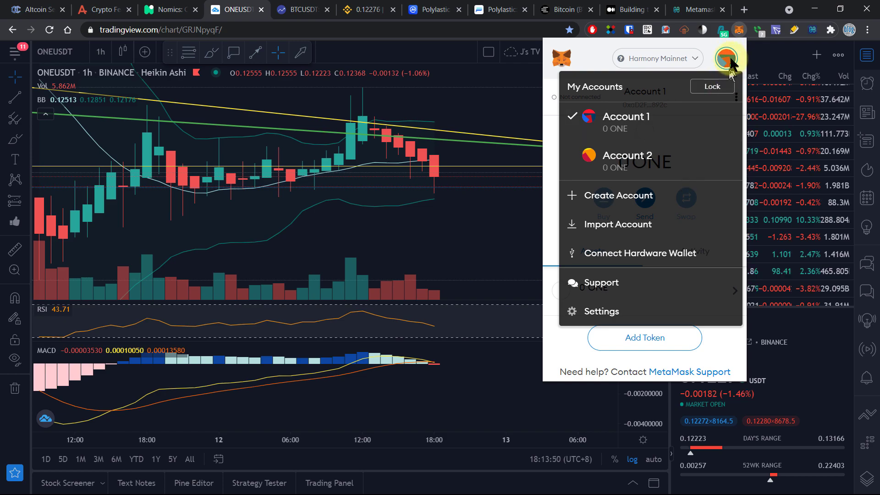
left_click(649, 228)
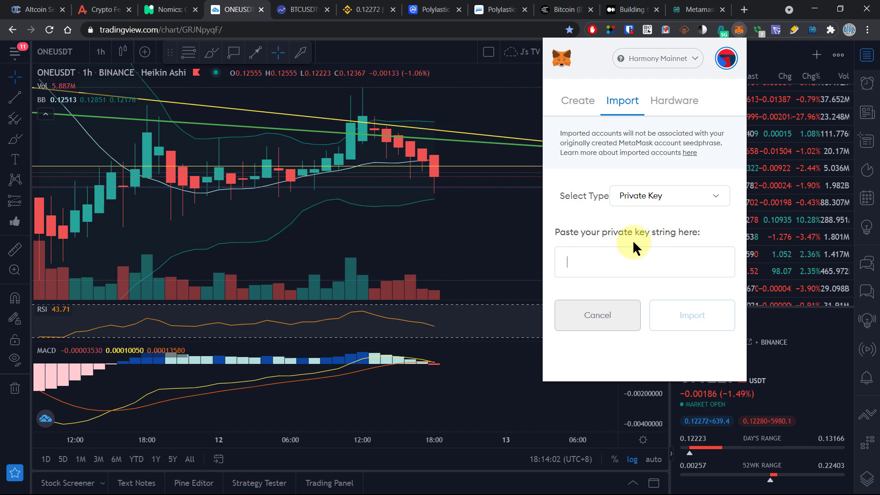
key("ctrl+v")
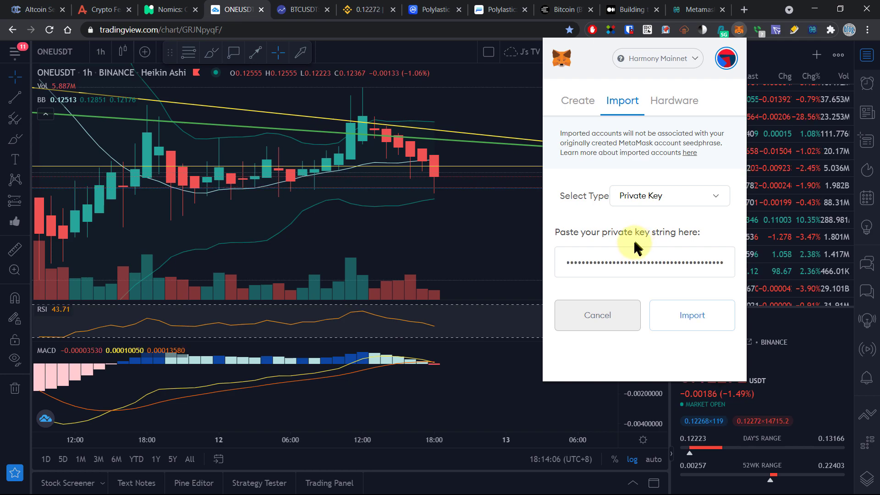
left_click(693, 318)
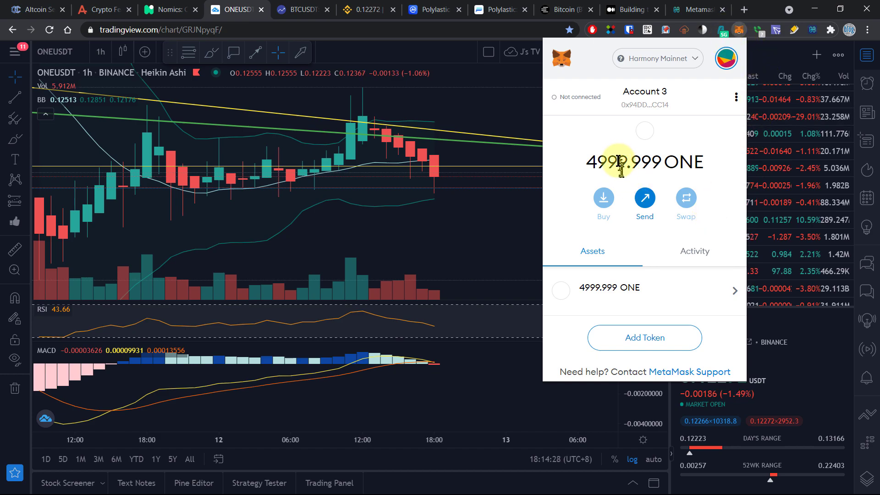
left_click(738, 29)
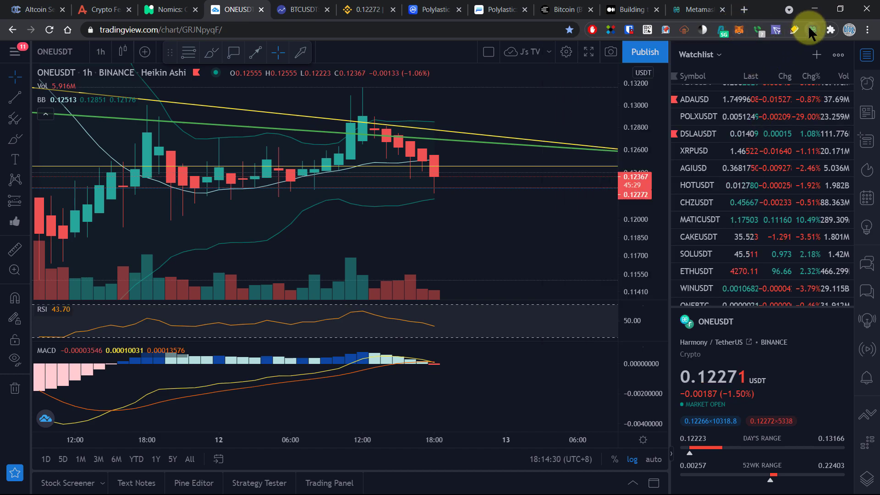
left_click(812, 29)
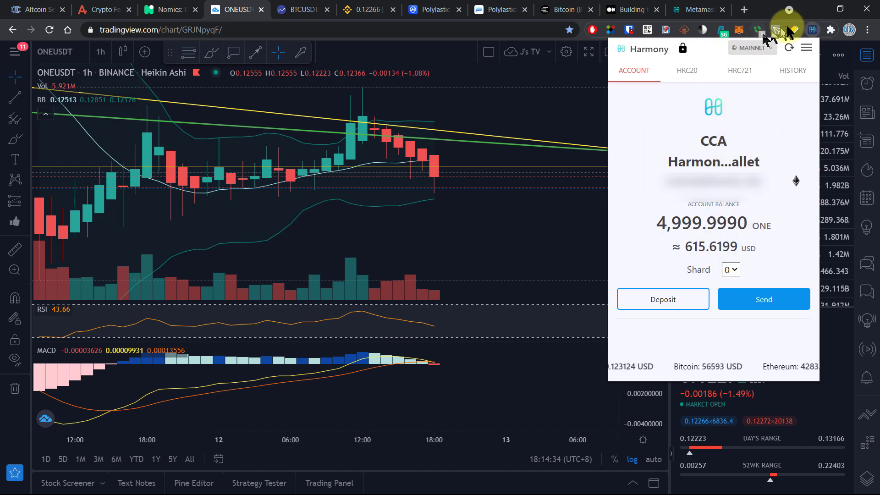
left_click(813, 29)
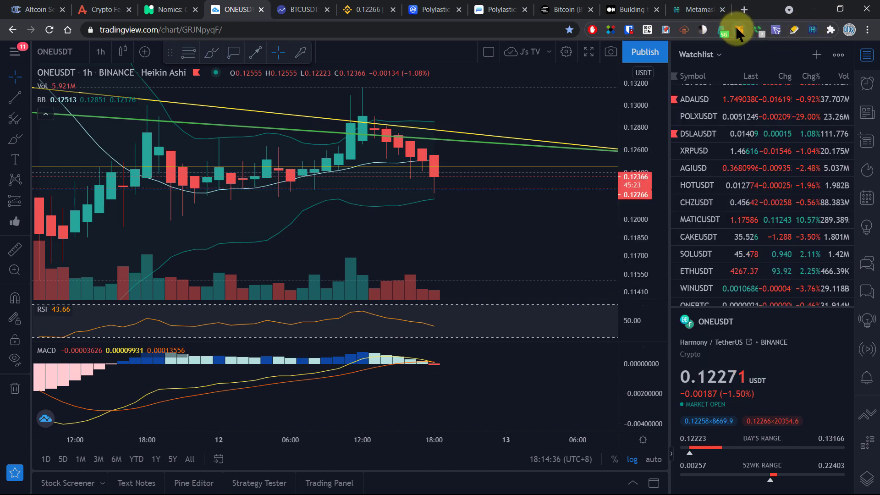
left_click(737, 29)
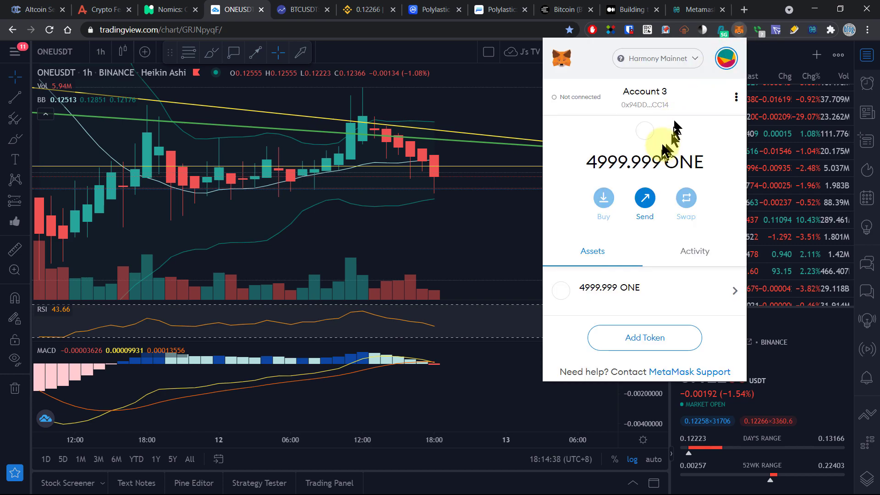
left_click(739, 29)
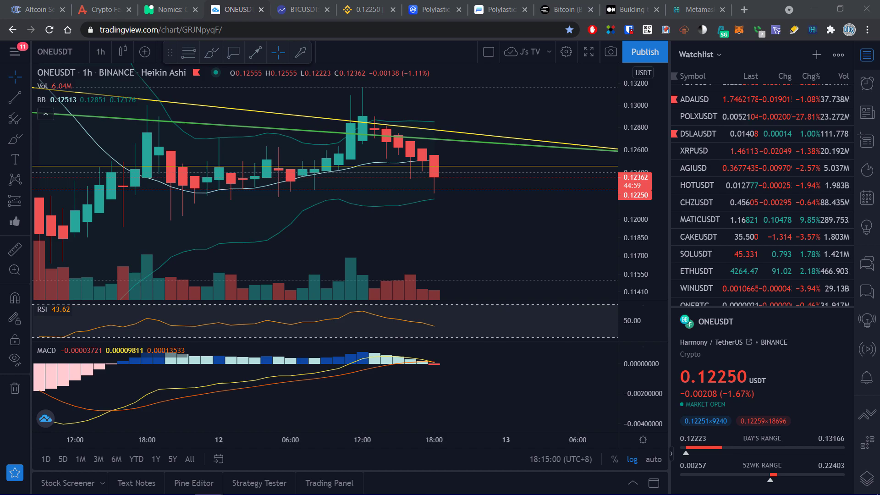
Bring up the incognito window, select the ViperSwap swap page address, then minimise it
key("alt+Tab")
left_click_drag(649, 40, 599, 29)
left_click(615, 30)
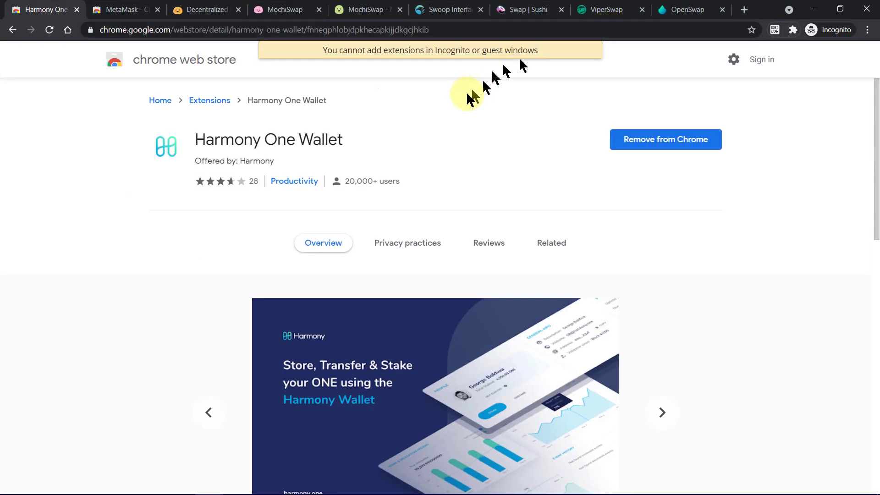
left_click(584, 10)
left_click(222, 26)
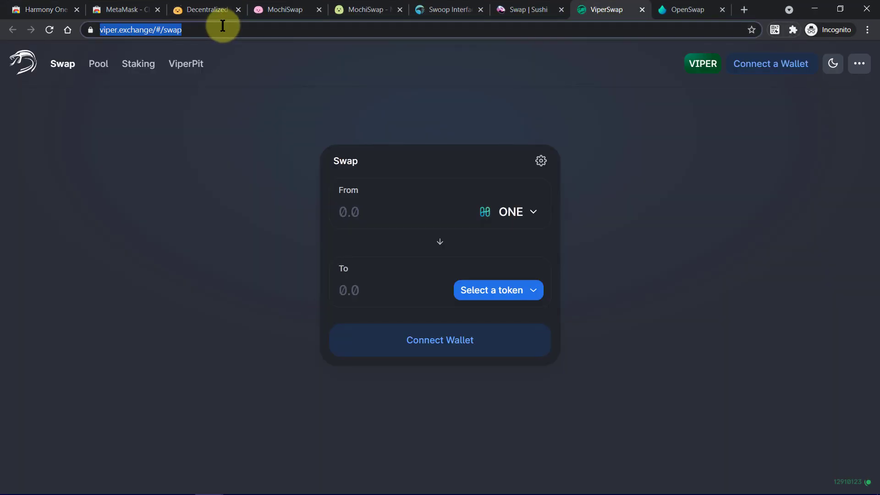
left_click(814, 9)
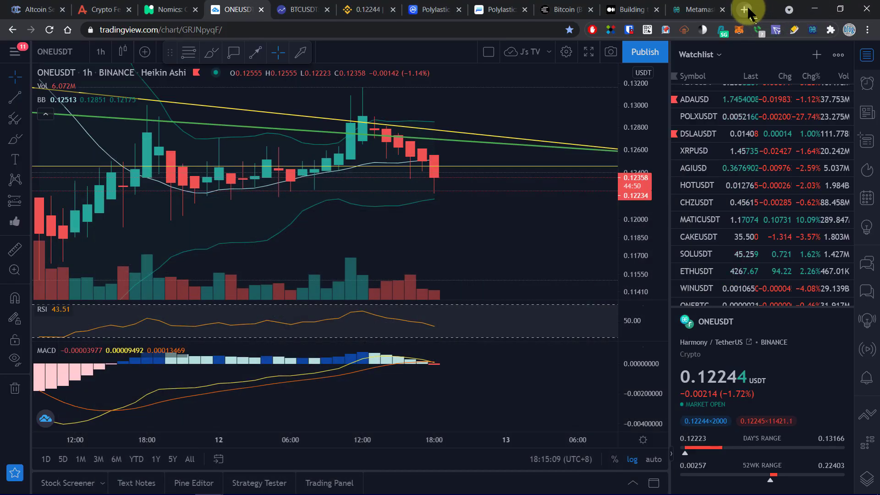
Load viper.exchange/#/swap in a new main-browser tab and check the connected account details
left_click(744, 10)
left_click(380, 30)
type("https://viper.exchange/#/swap")
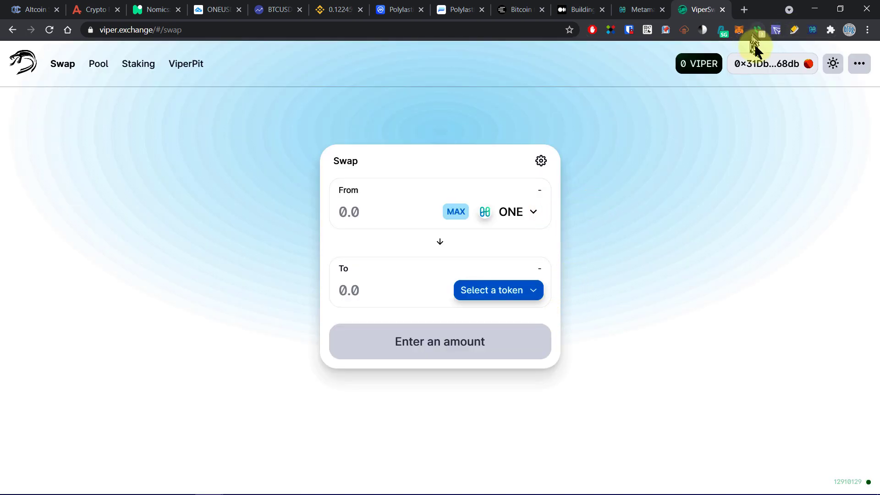
left_click(763, 63)
left_click(572, 214)
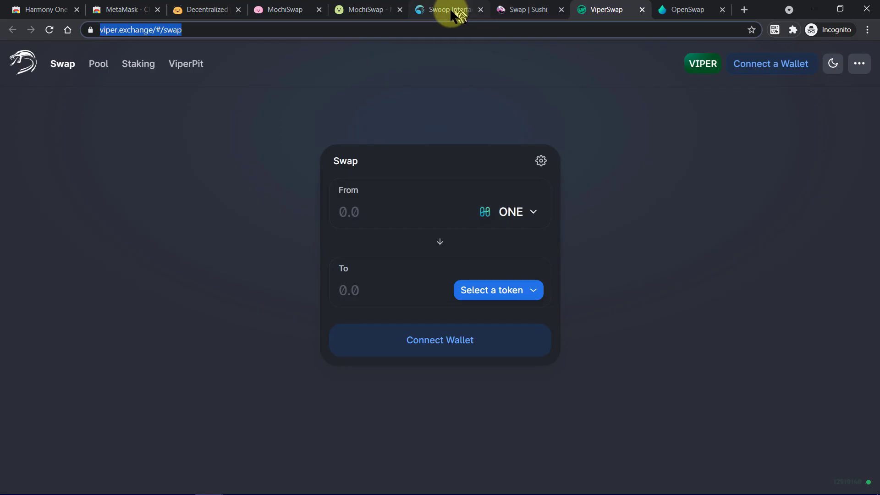
Check wallet options on SushiSwap and Swoop, pass through MochiSwap farms, ending on ViperSwap
left_click(520, 10)
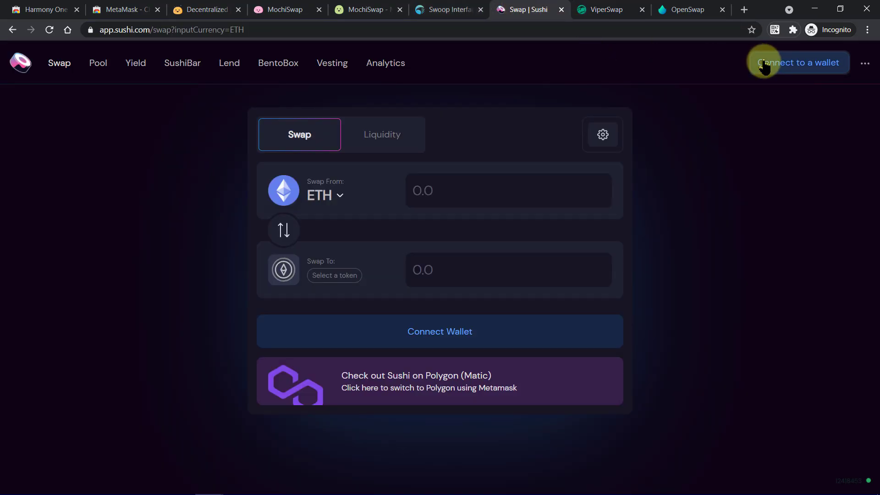
left_click(797, 64)
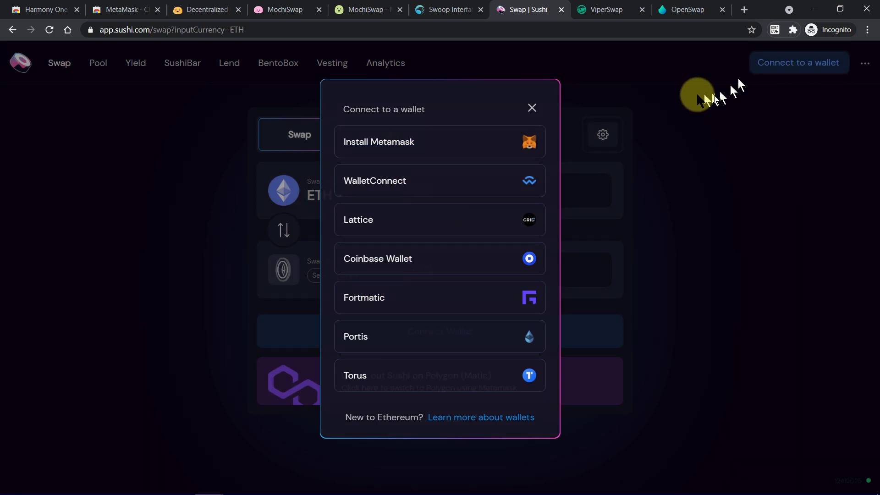
left_click(447, 10)
left_click(701, 60)
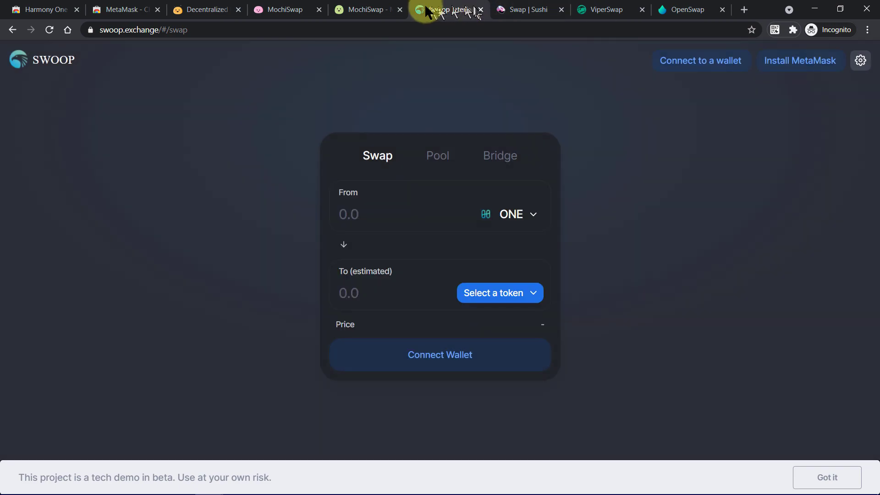
left_click(372, 9)
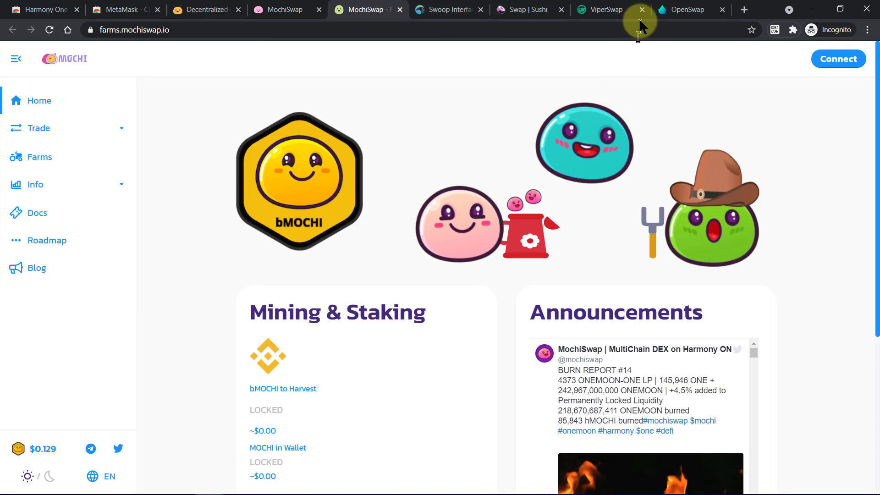
left_click(619, 10)
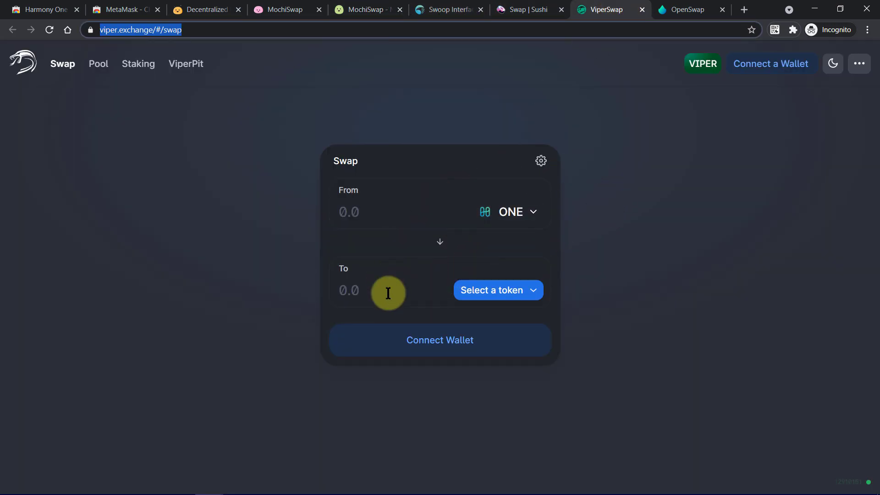